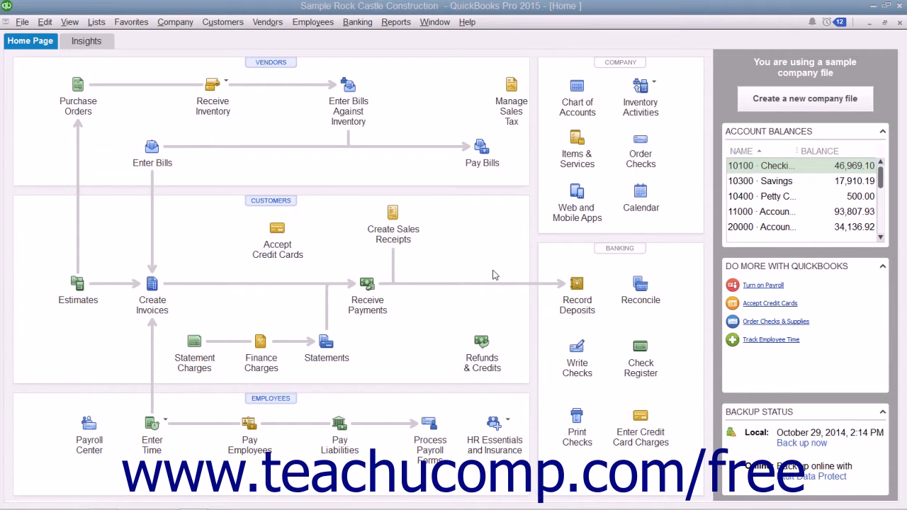
Step: Open the first customer's record from the Customer Center, review its payment, sales tax and address settings, and close the Customer Center
left_click(231, 22)
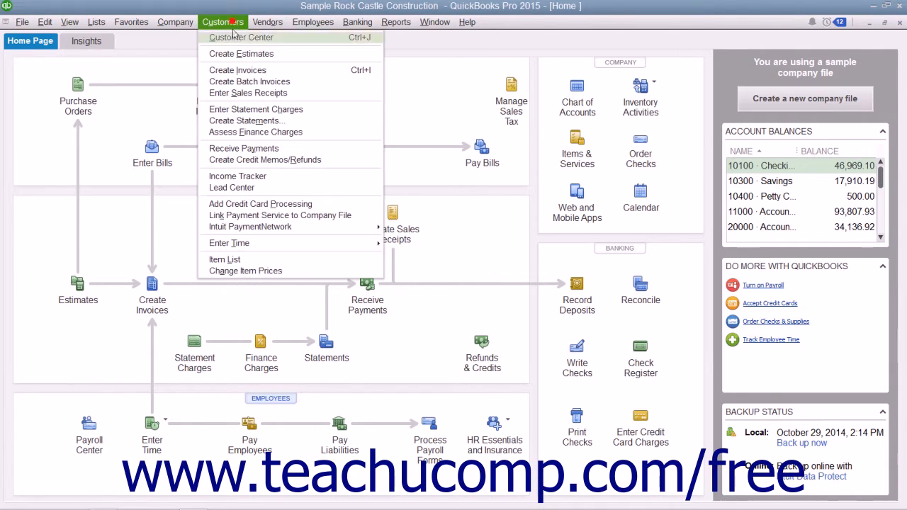
left_click(236, 38)
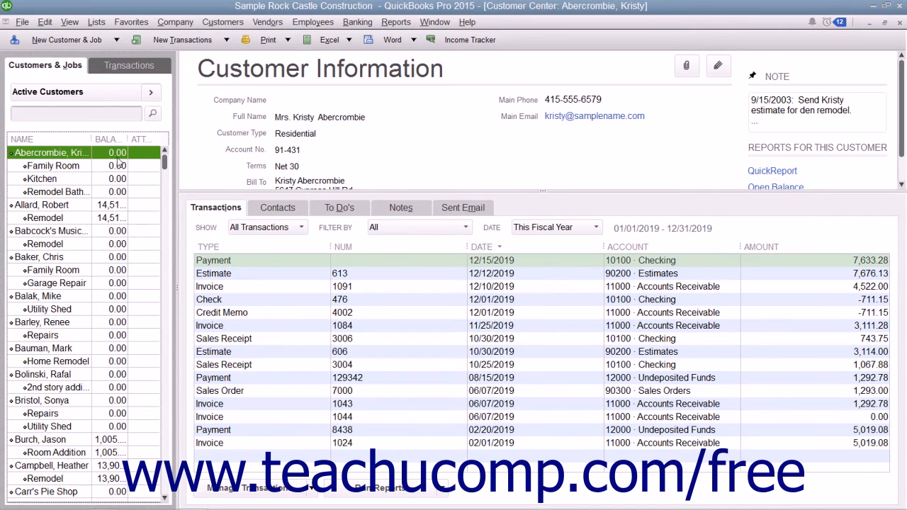
left_click(66, 153)
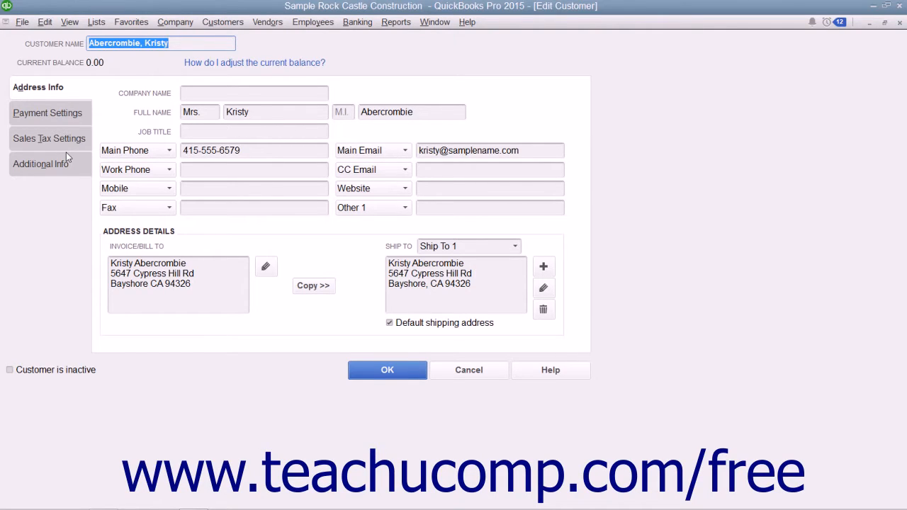
left_click(70, 114)
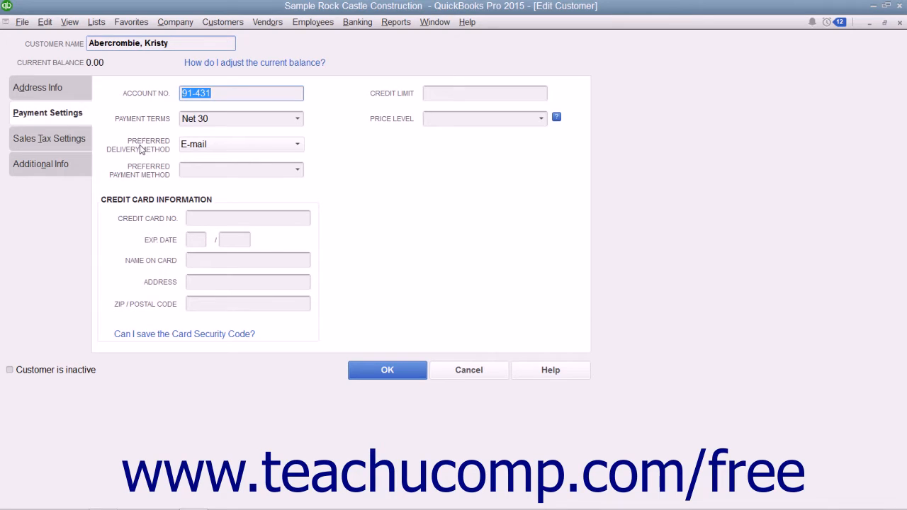
left_click(81, 139)
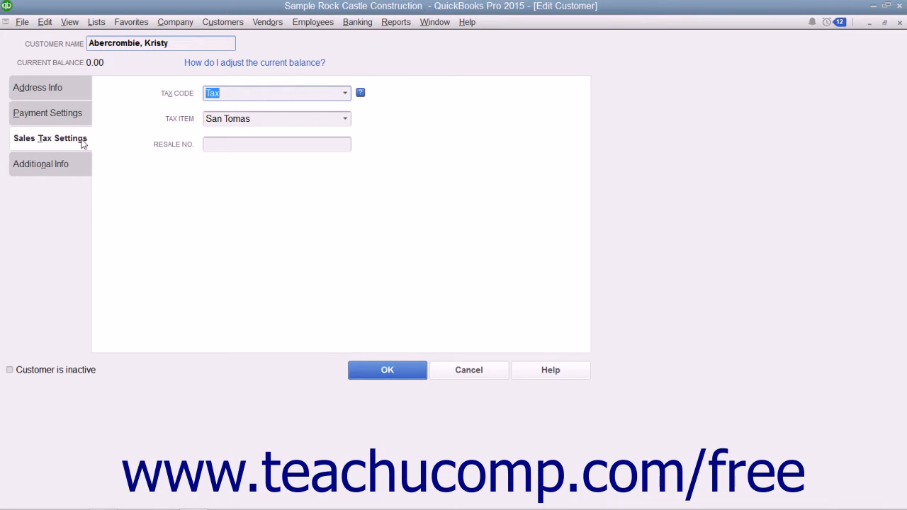
left_click(70, 92)
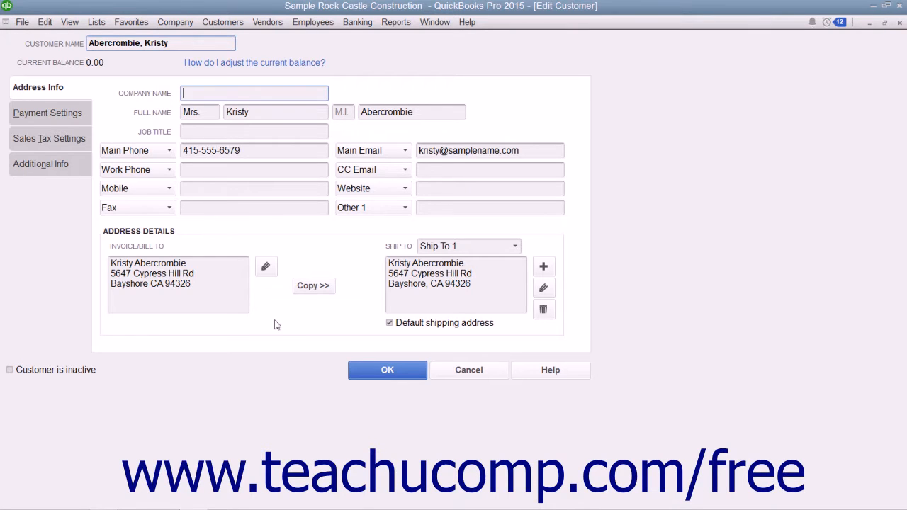
left_click(407, 370)
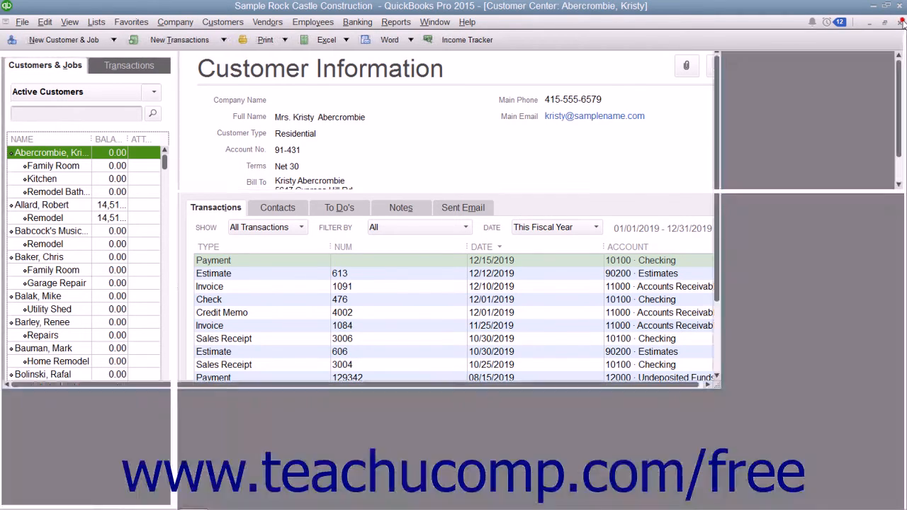
left_click(900, 23)
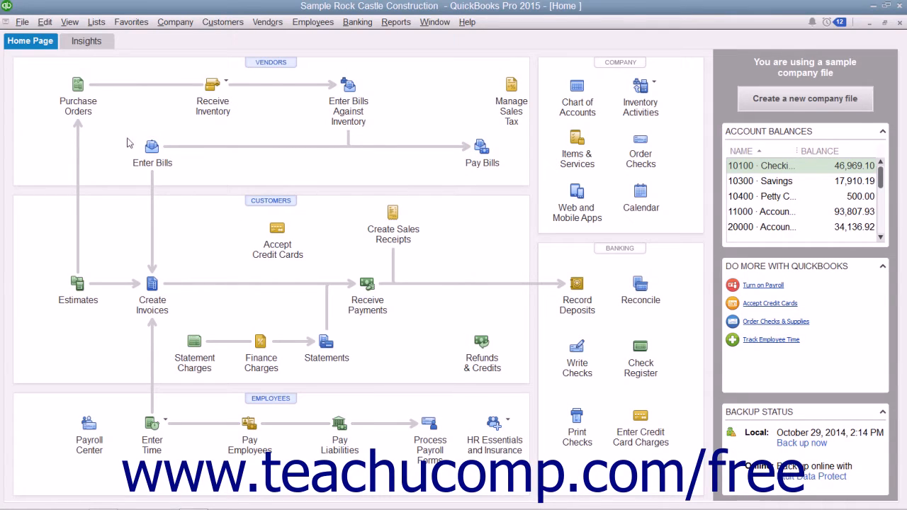
Step: Review the personal Send Forms preferences for the automatic "Email Later" option and the e-mail sending method
left_click(47, 23)
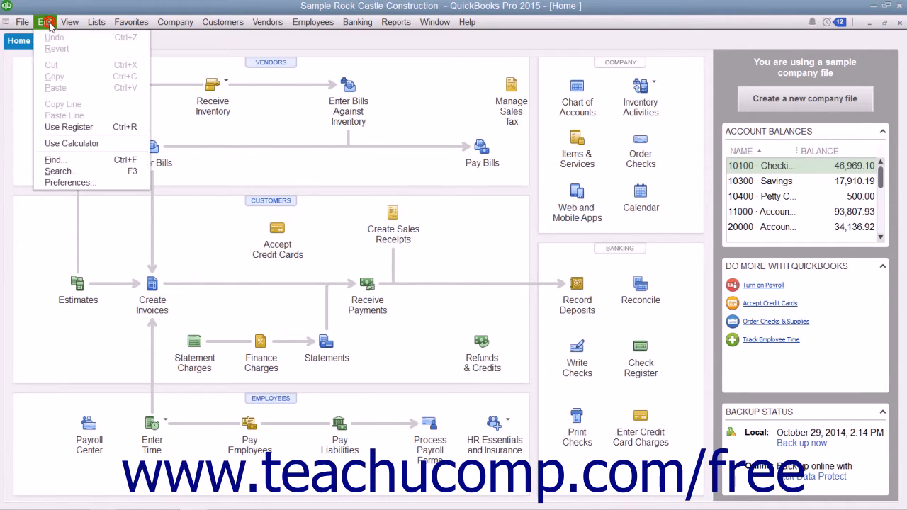
left_click(67, 183)
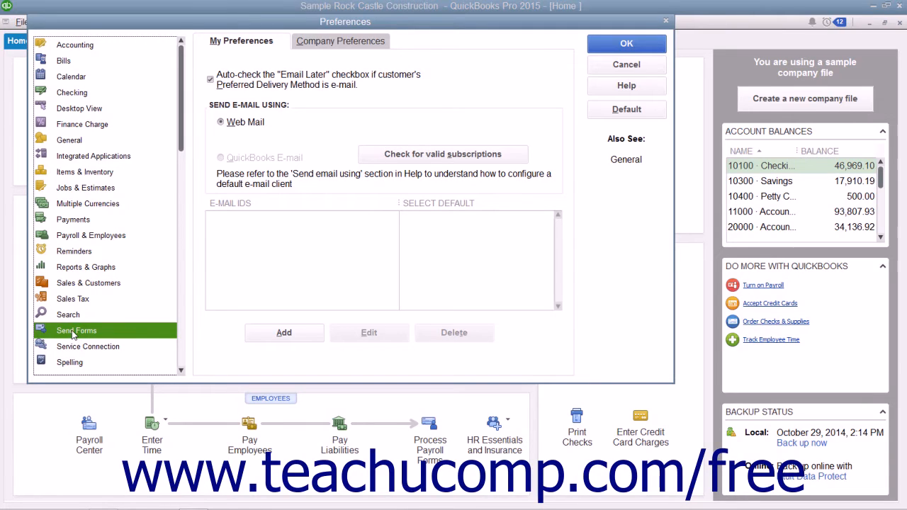
key("Tab")
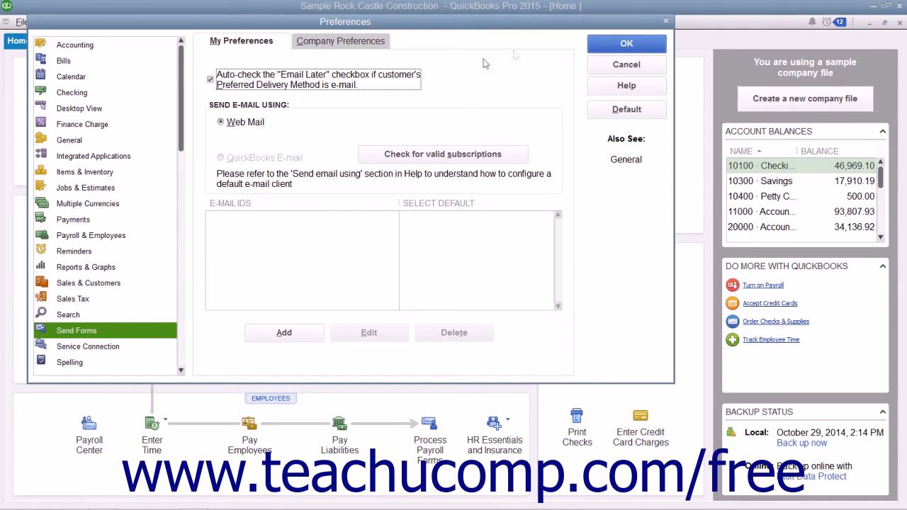
left_click(601, 48)
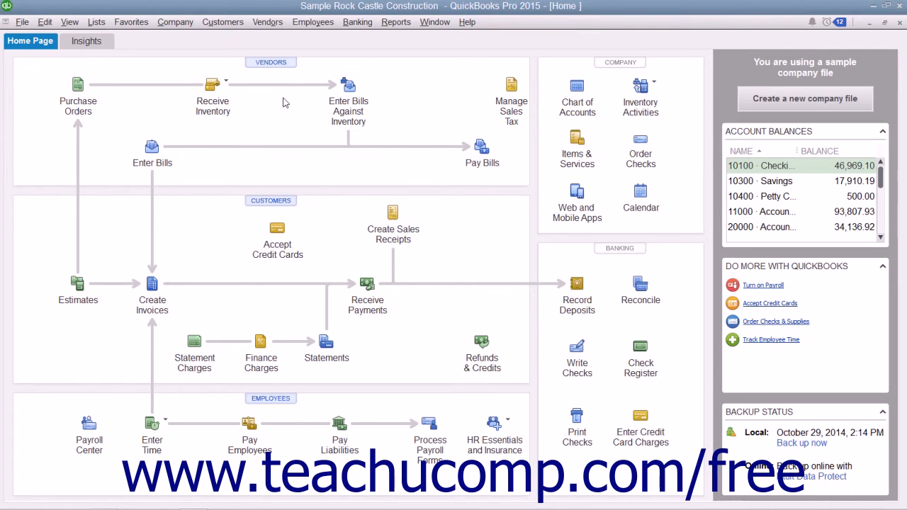
Step: Start creating batch invoices and dismiss the customer setup reminder
left_click(231, 28)
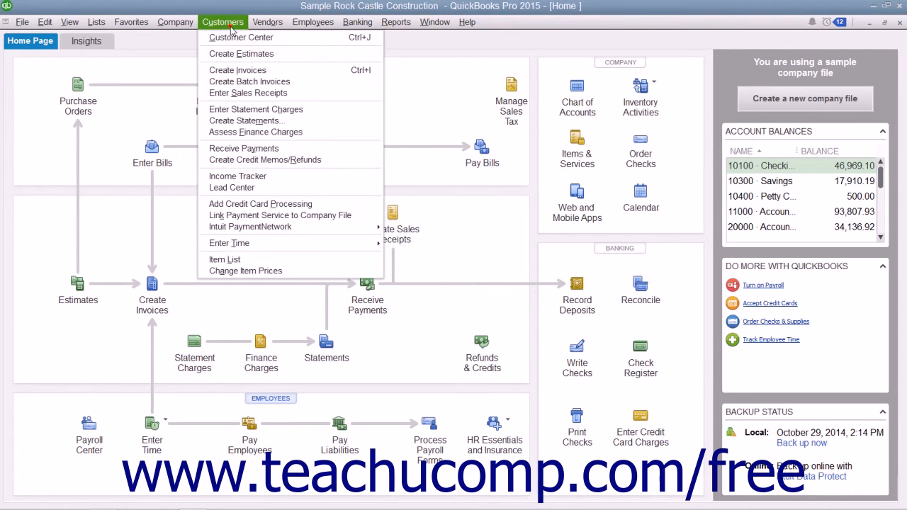
left_click(251, 84)
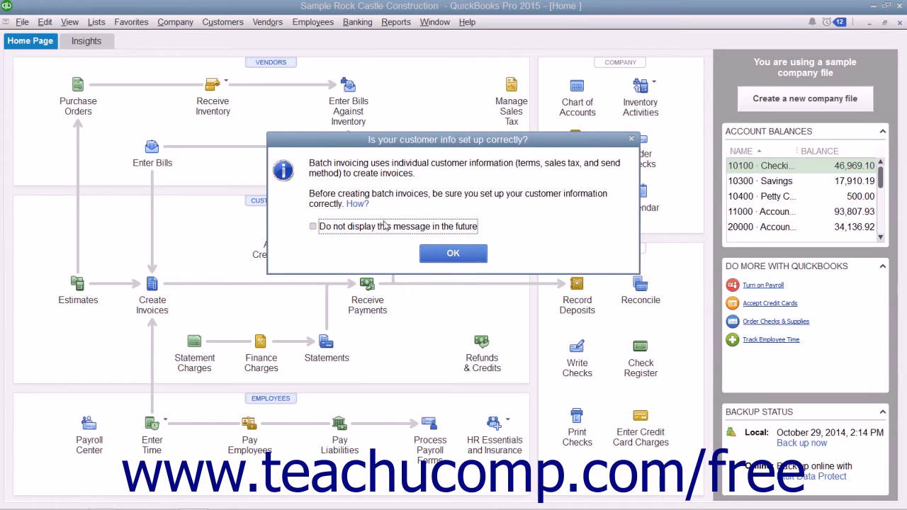
left_click(435, 255)
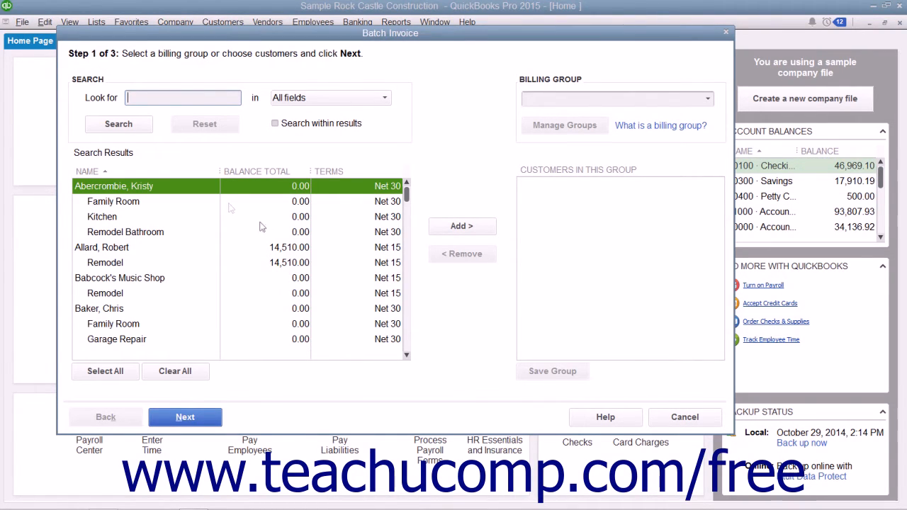
Step: Add the first two individual customers to the batch invoice without a billing group, and remove both again
left_click(176, 188)
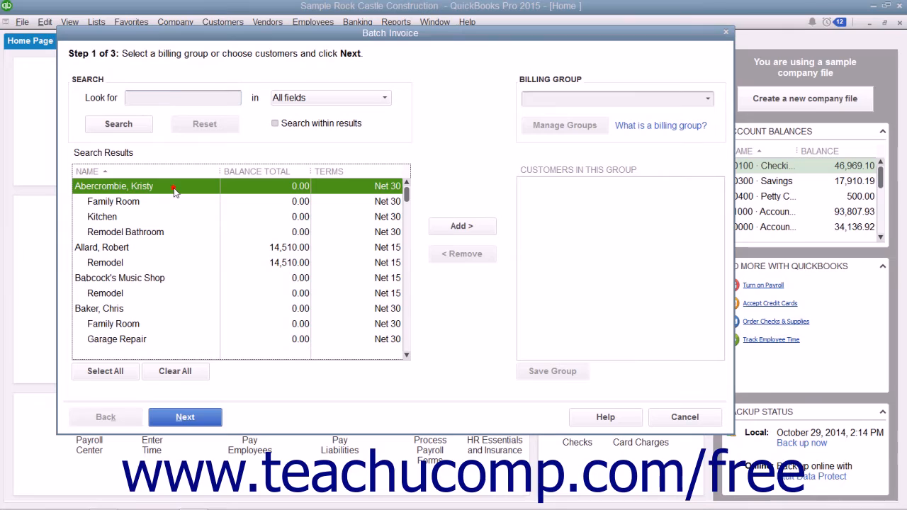
left_click(451, 230)
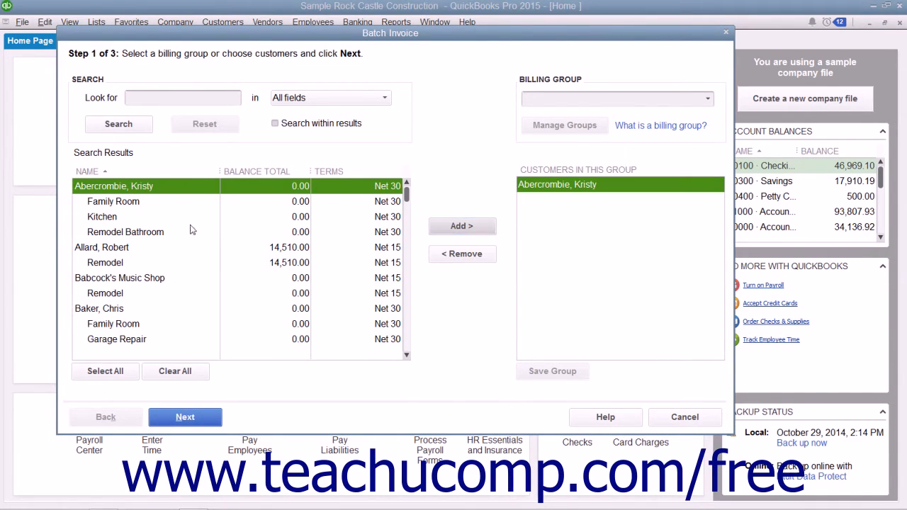
left_click(137, 248)
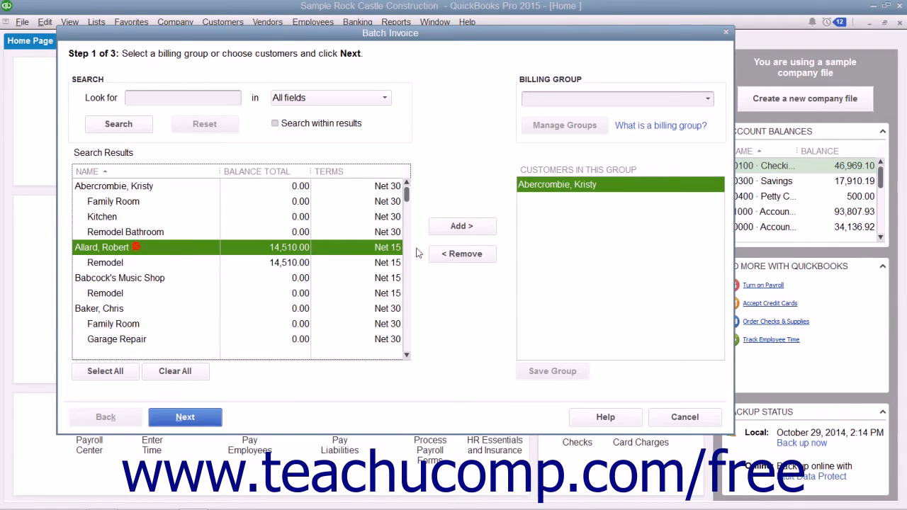
left_click(454, 228)
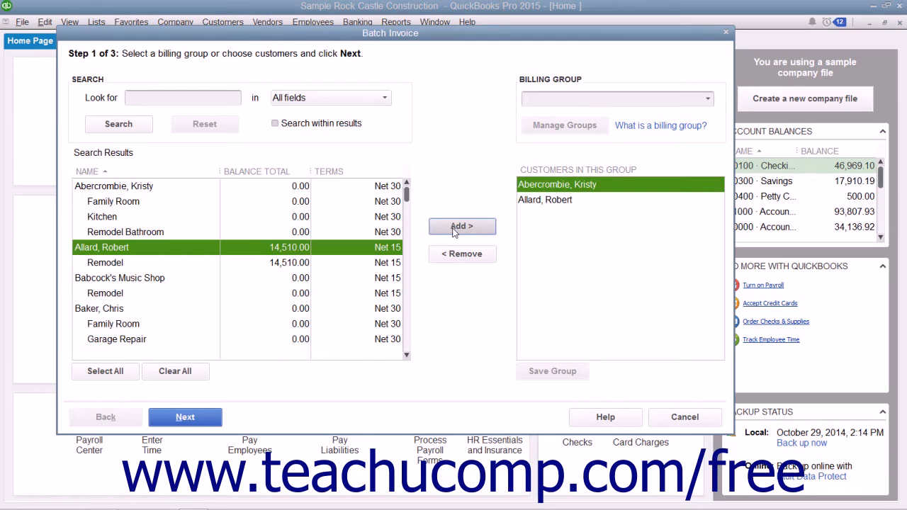
left_click(582, 190)
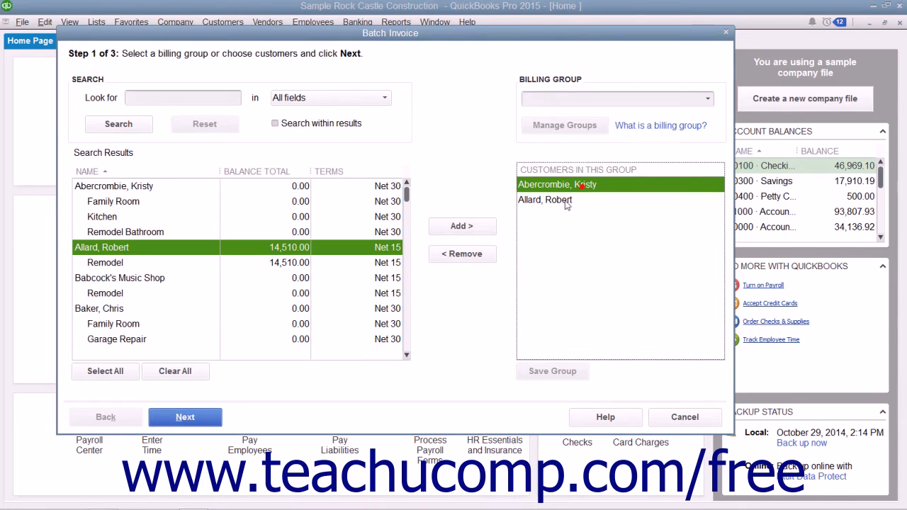
left_click(446, 258)
left_click(447, 256)
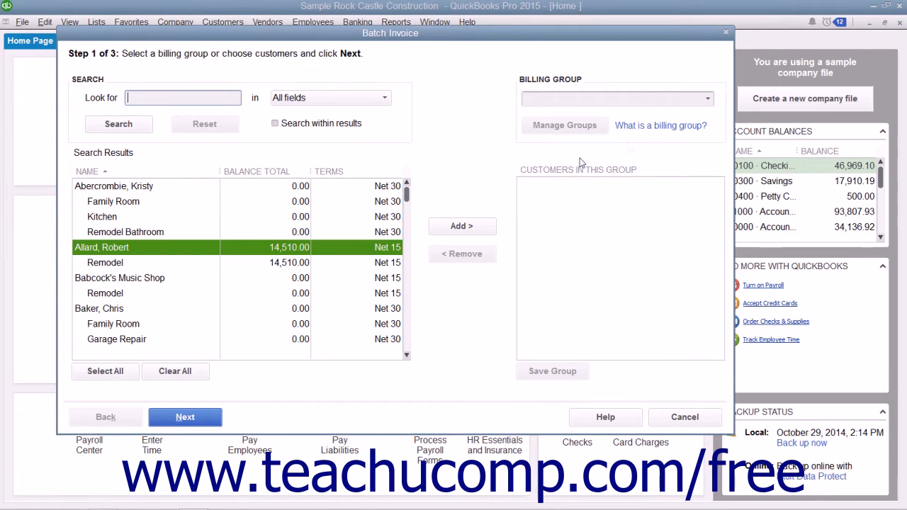
Step: Create a new billing group named "Semi-annual Cleanup"
left_click(707, 98)
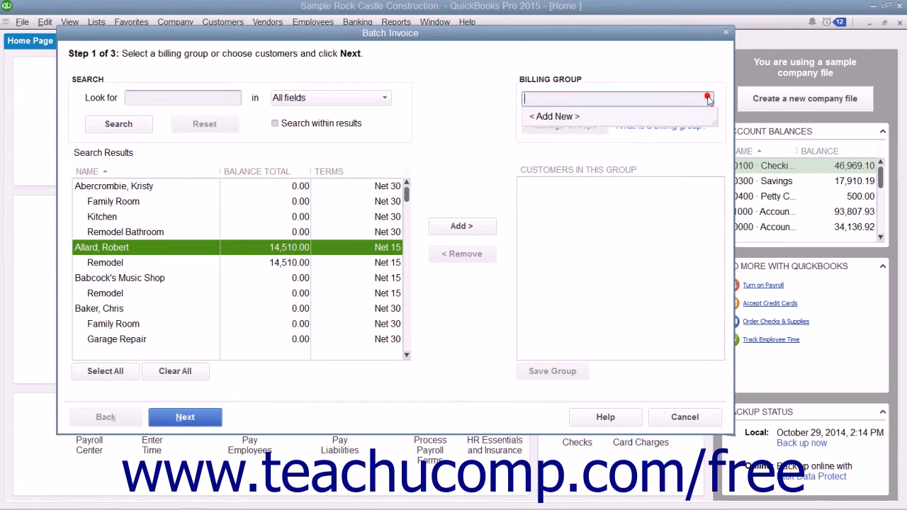
left_click(555, 116)
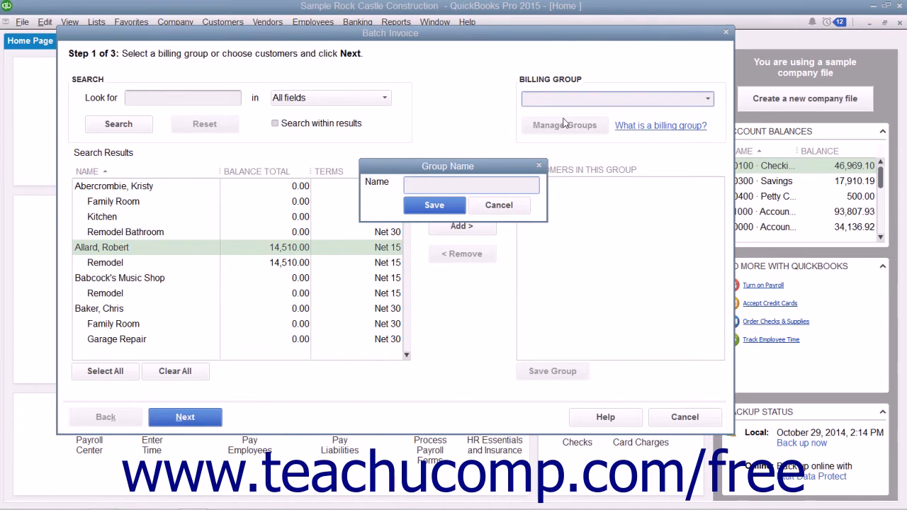
type("Semi-annual Cleanup")
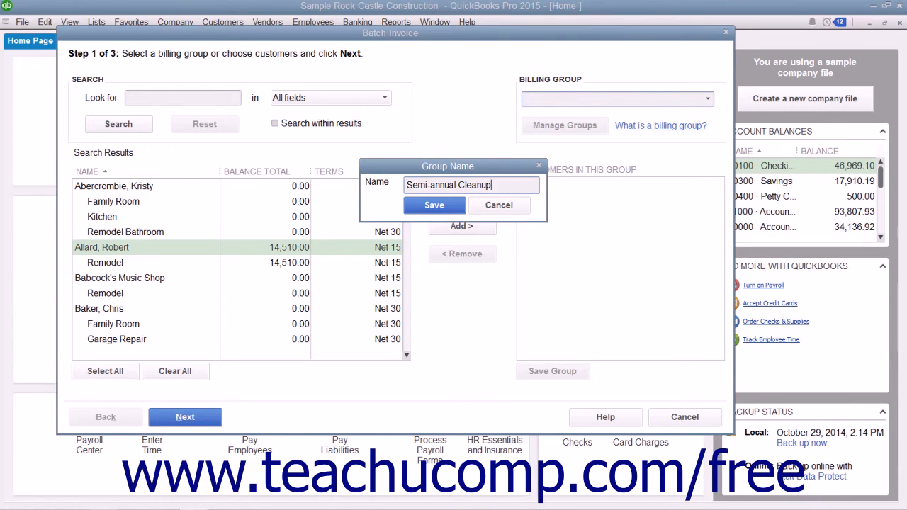
left_click(450, 204)
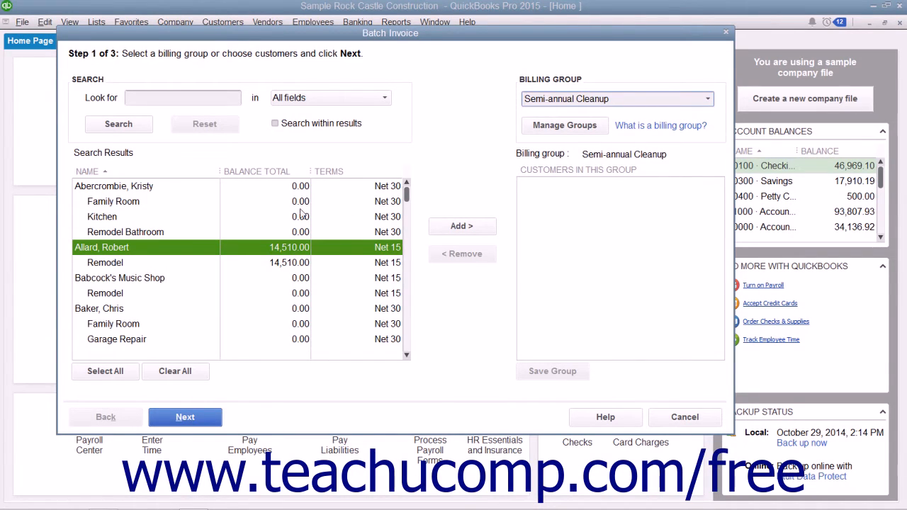
Step: Add the first four individual customers, skipping Babcock's Music Shop and all jobs, to the Semi-annual Cleanup group and save the group
left_click(156, 186)
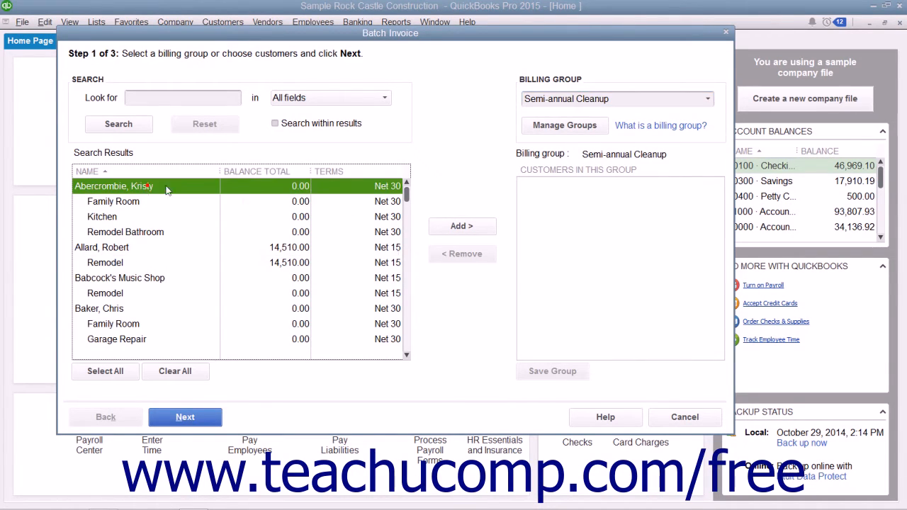
left_click(459, 227)
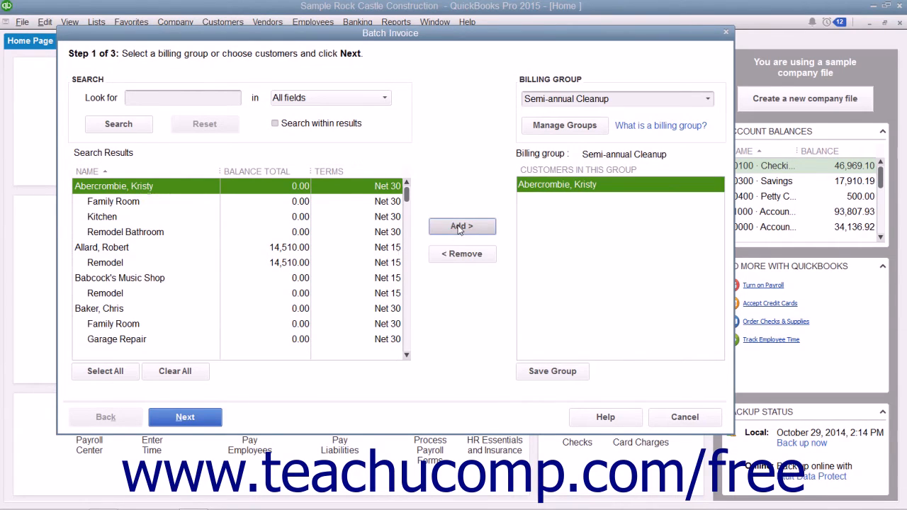
left_click(142, 249)
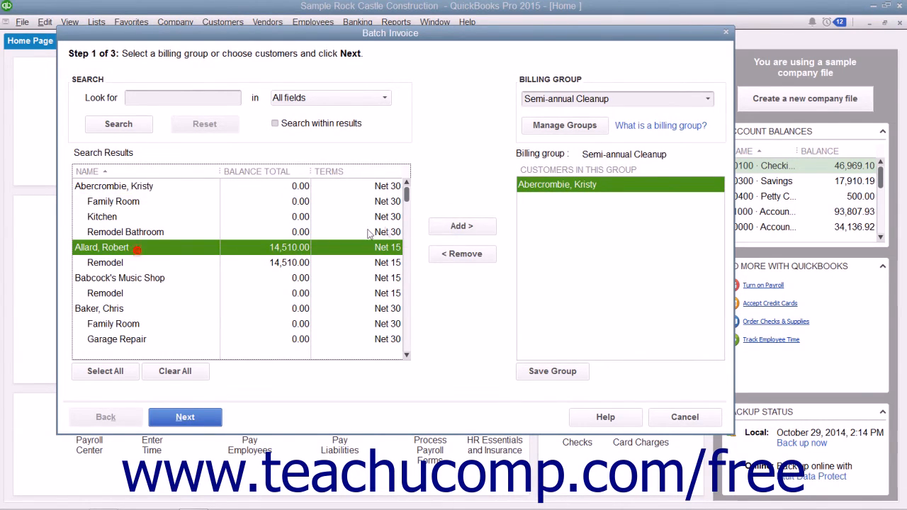
left_click(444, 226)
left_click(128, 309)
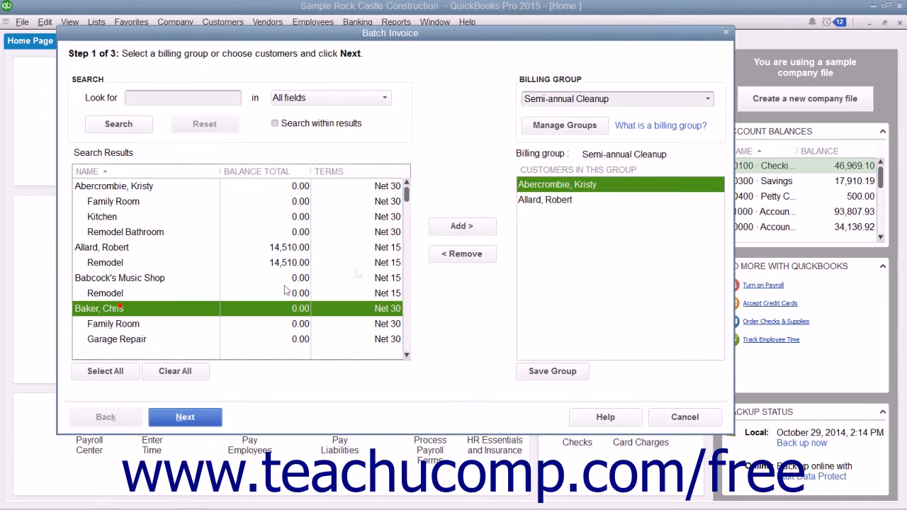
left_click(464, 228)
scroll(352, 312, "down", 2)
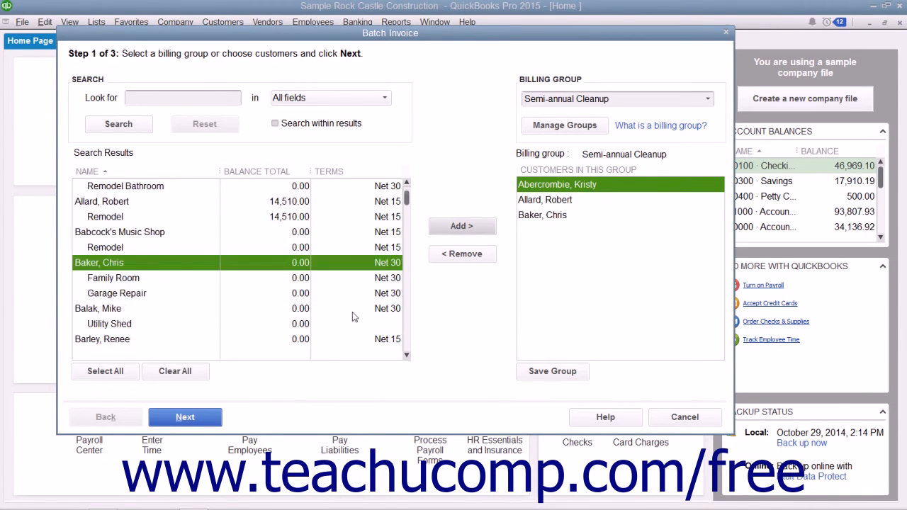
left_click(119, 263)
left_click(457, 228)
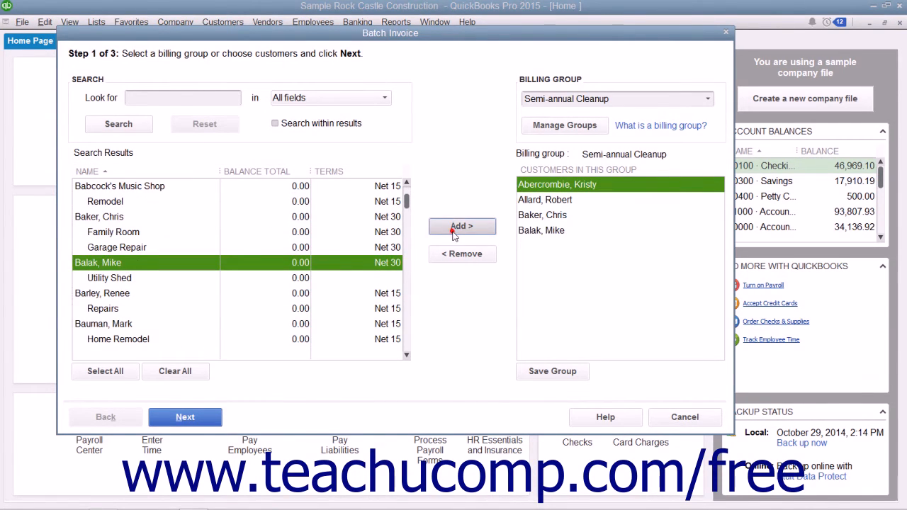
left_click(560, 372)
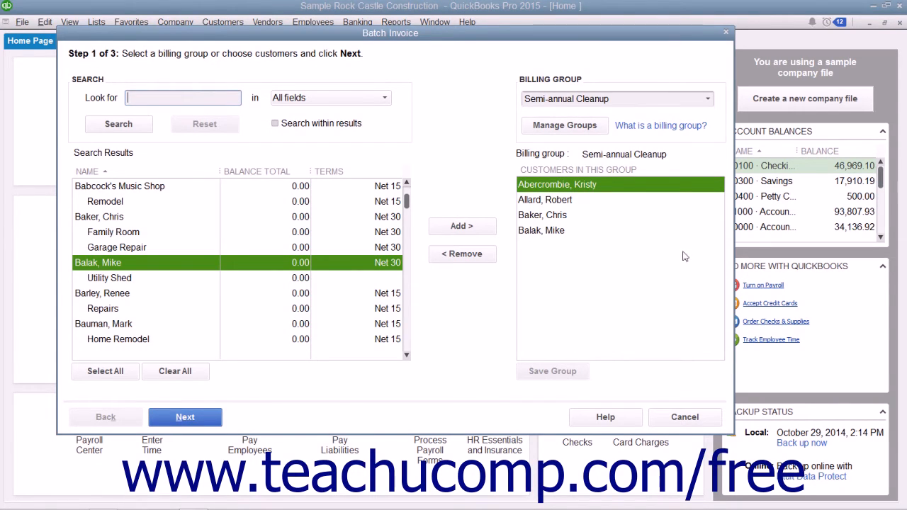
Step: Remove the fourth customer from the Semi-annual Cleanup billing group and save the group
left_click(708, 100)
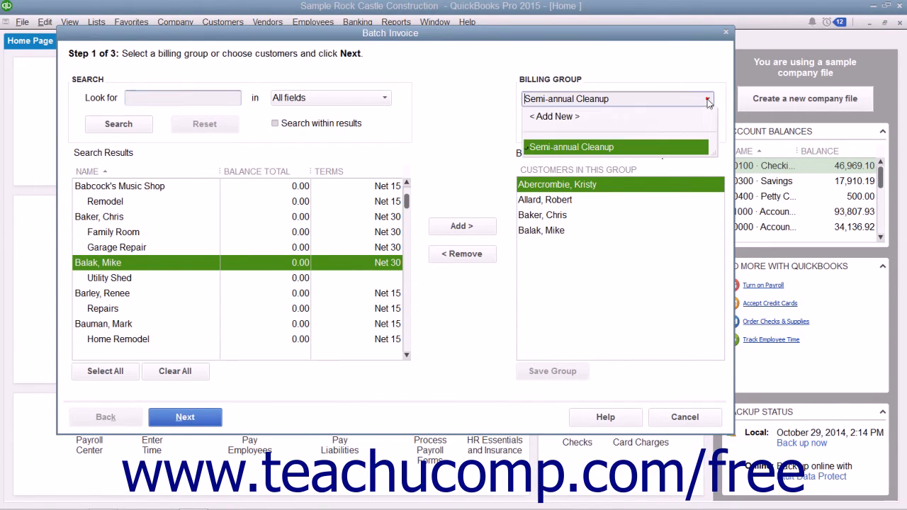
left_click(630, 148)
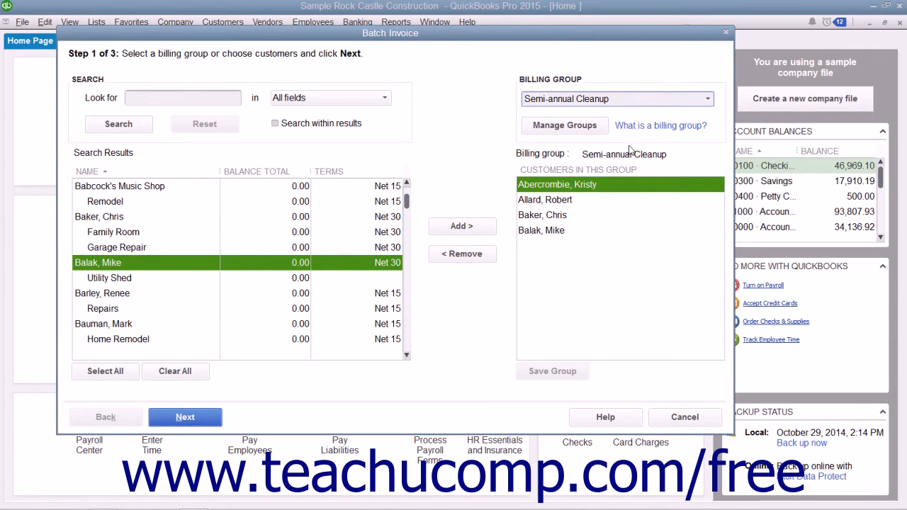
left_click(551, 231)
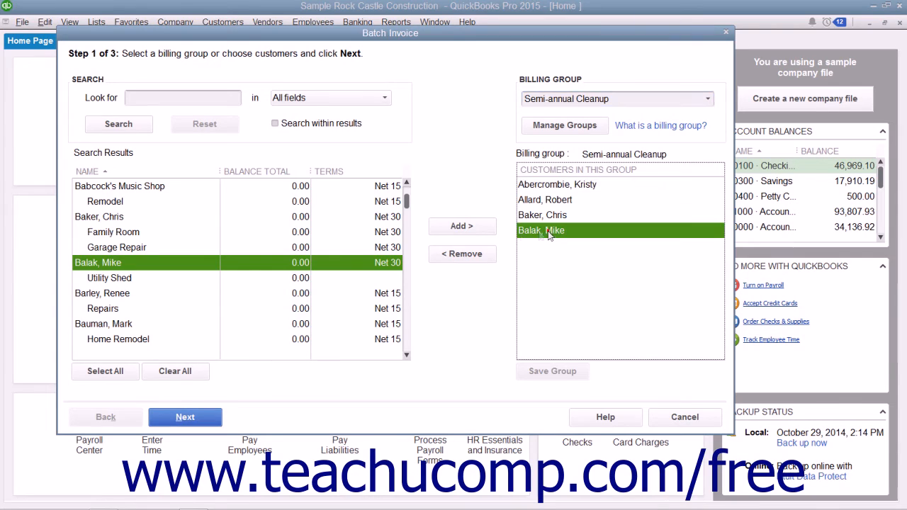
left_click(469, 257)
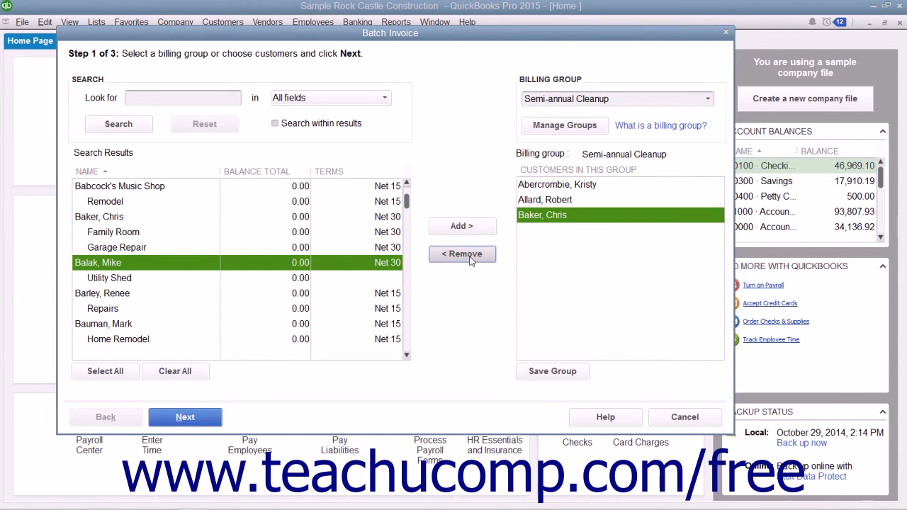
left_click(553, 372)
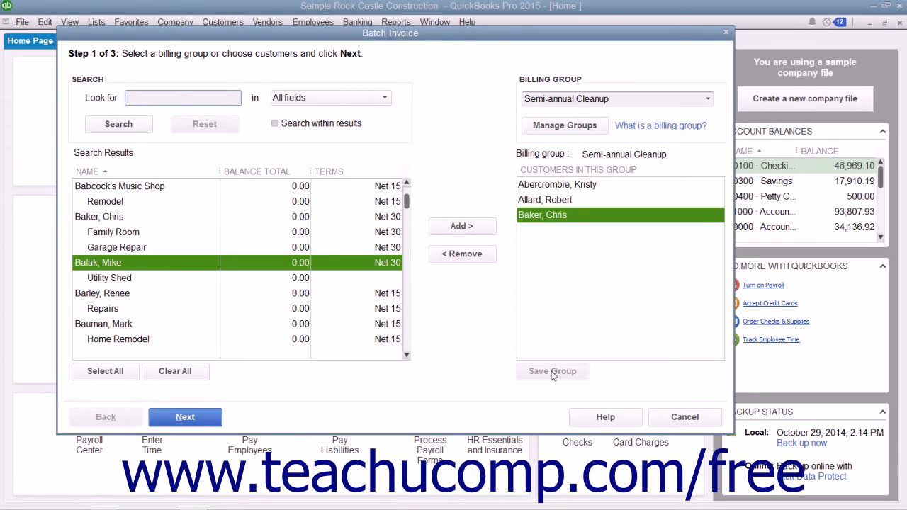
Step: Open the Semi-annual Cleanup group for managing, start deleting it, decline the deletion and close the group management
left_click(565, 125)
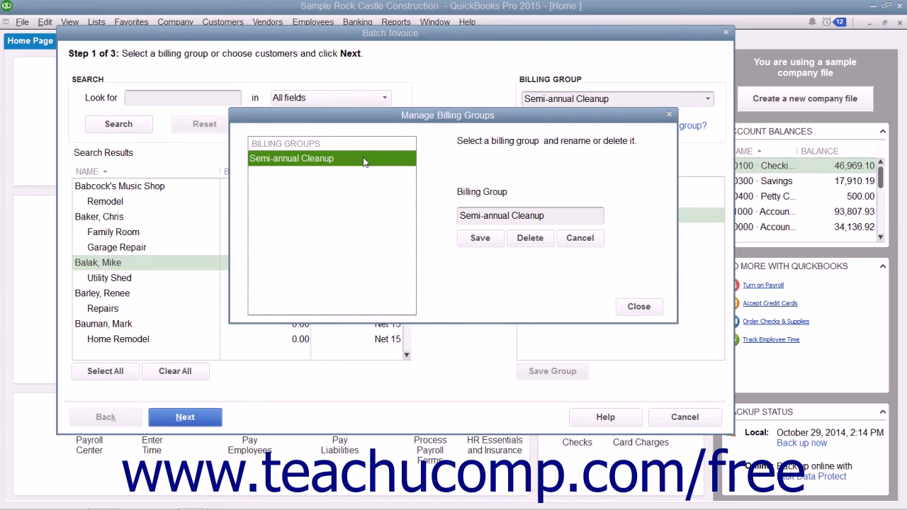
left_click(558, 219)
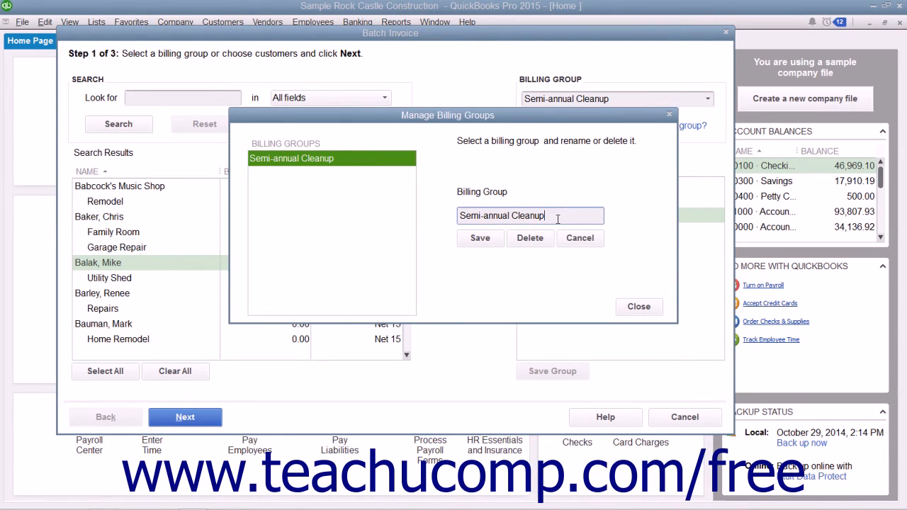
left_click(488, 241)
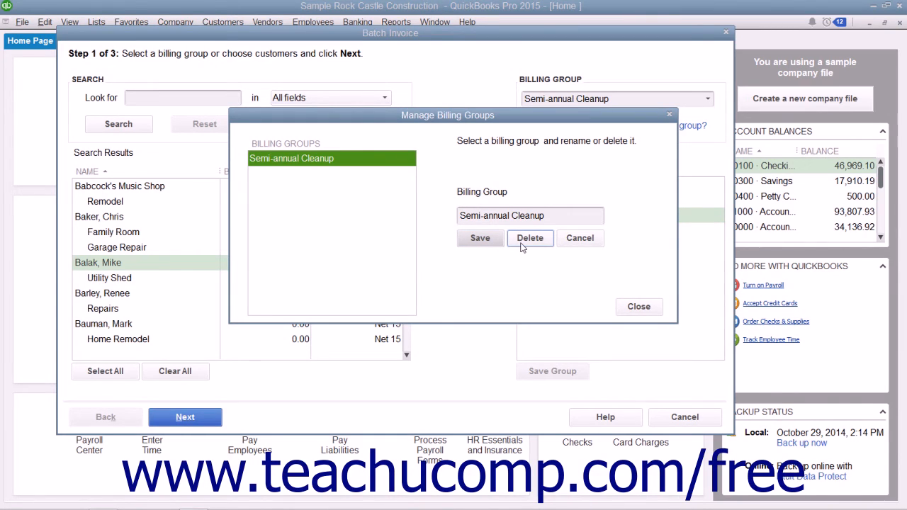
left_click(522, 241)
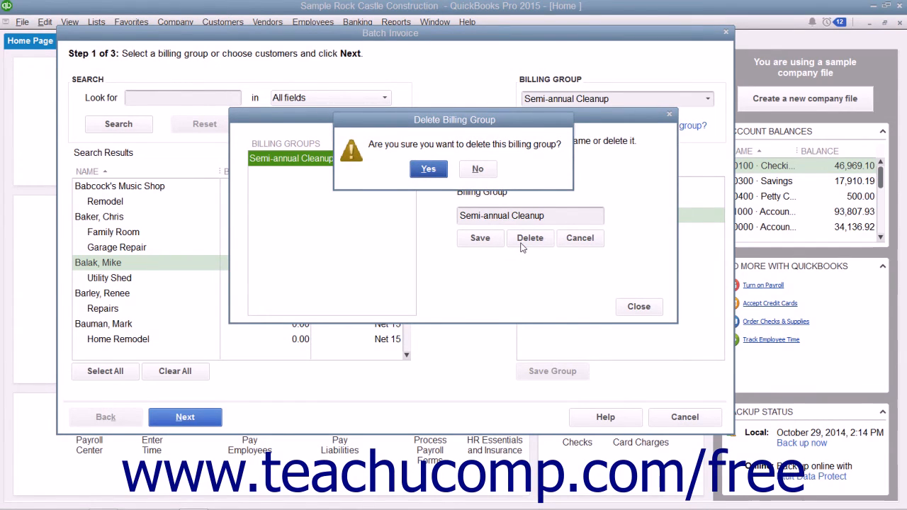
left_click(479, 172)
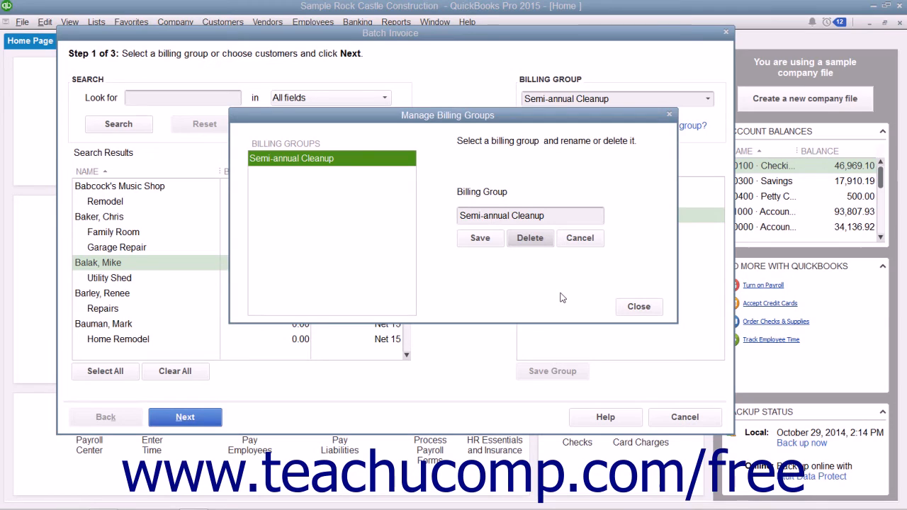
left_click(638, 307)
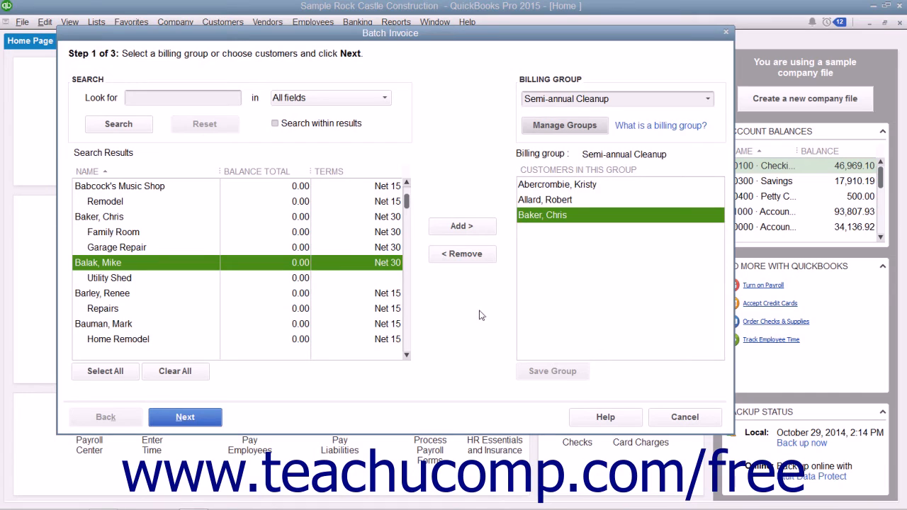
Step: Continue to the batch invoice line items, set the invoice date to 12/16/2019 and keep the Rock Castle Invoice template
left_click(185, 417)
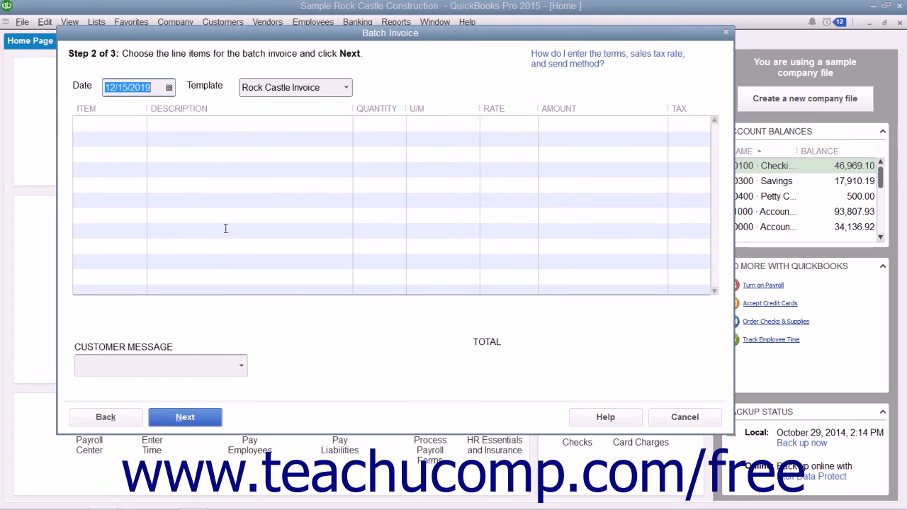
left_click(212, 170)
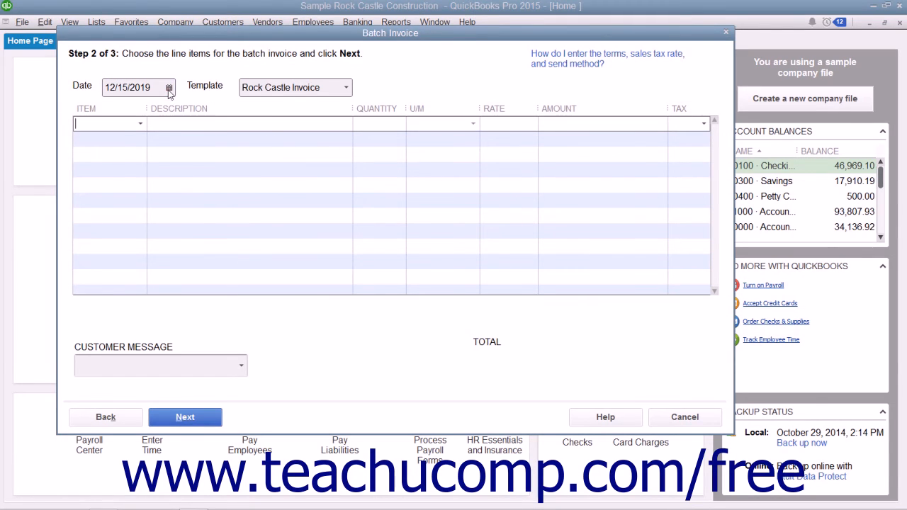
left_click(169, 87)
left_click(132, 170)
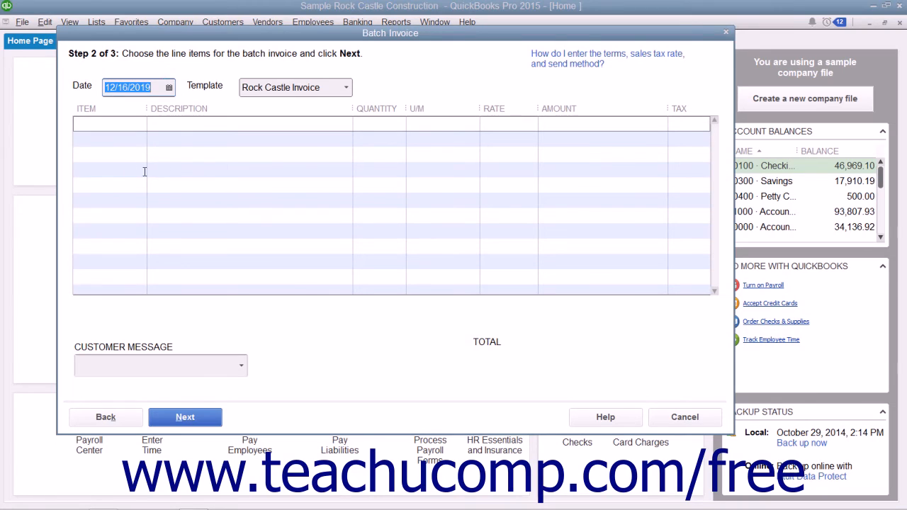
left_click(345, 90)
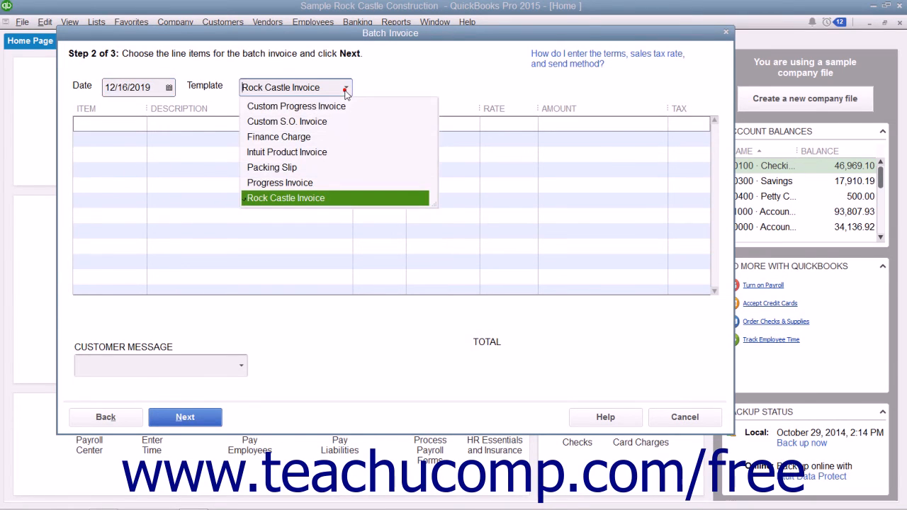
left_click(346, 93)
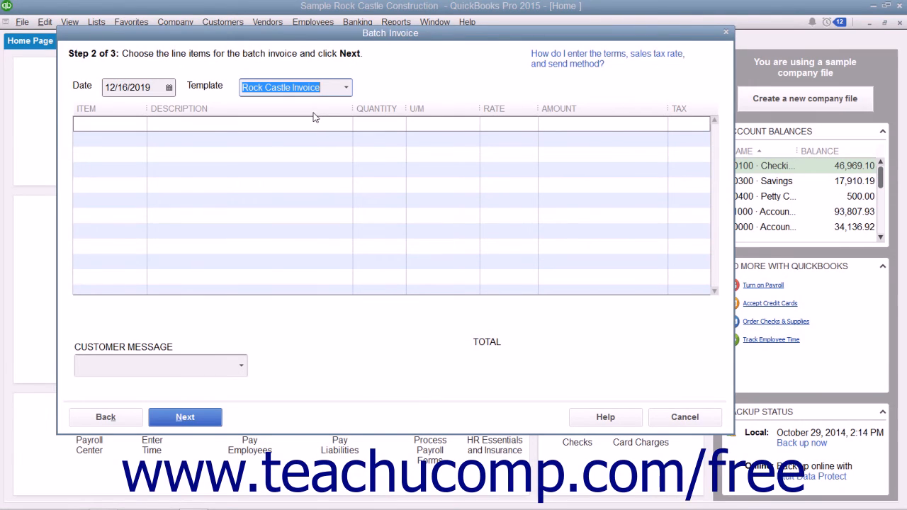
Step: Add the Semi-annual Clean Up Service item with quantity 1 as the first line, leaving the customer message blank
left_click(119, 124)
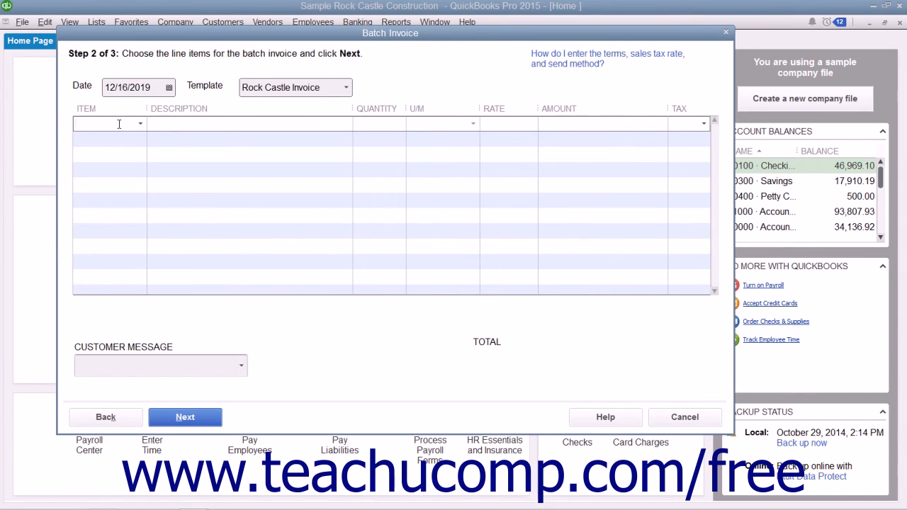
type("S")
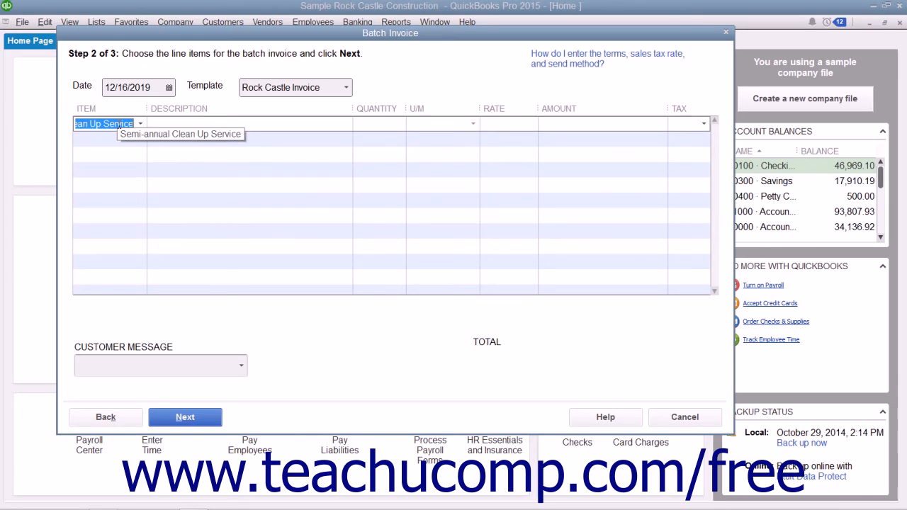
key("Tab")
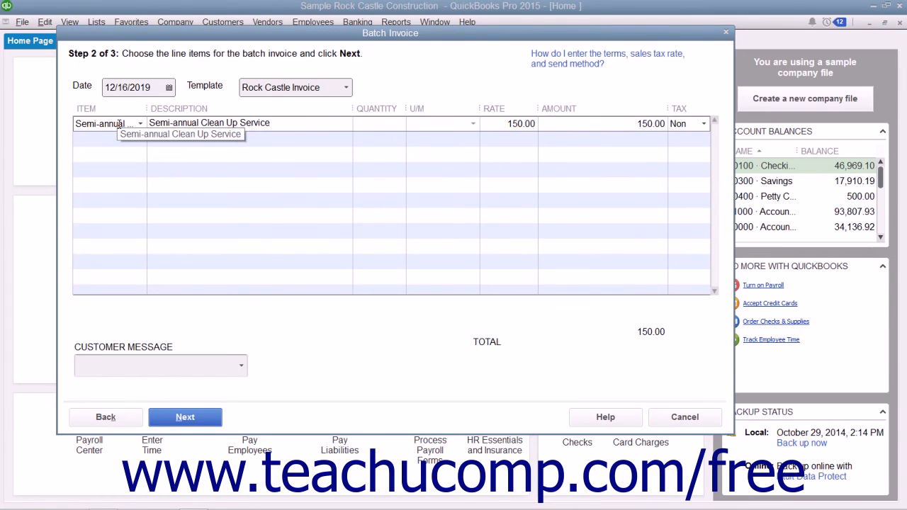
key("Tab")
type("1")
key("Tab")
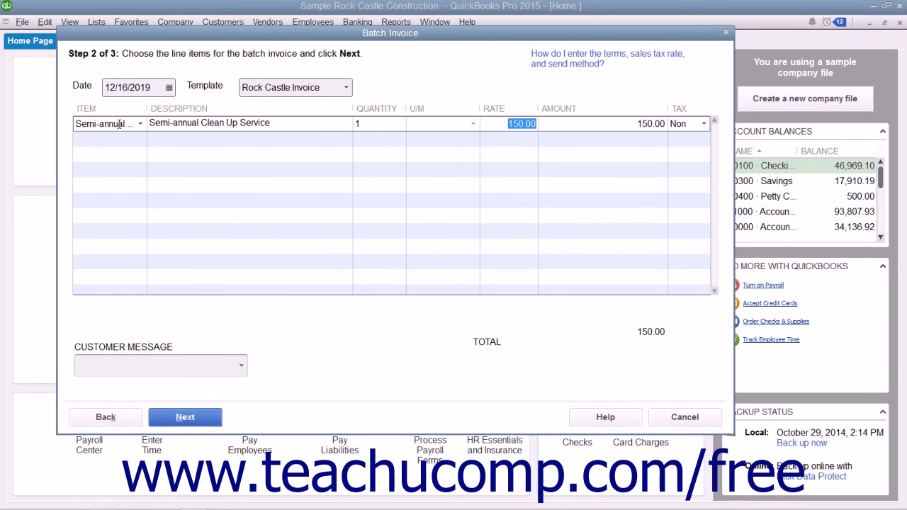
left_click(95, 365)
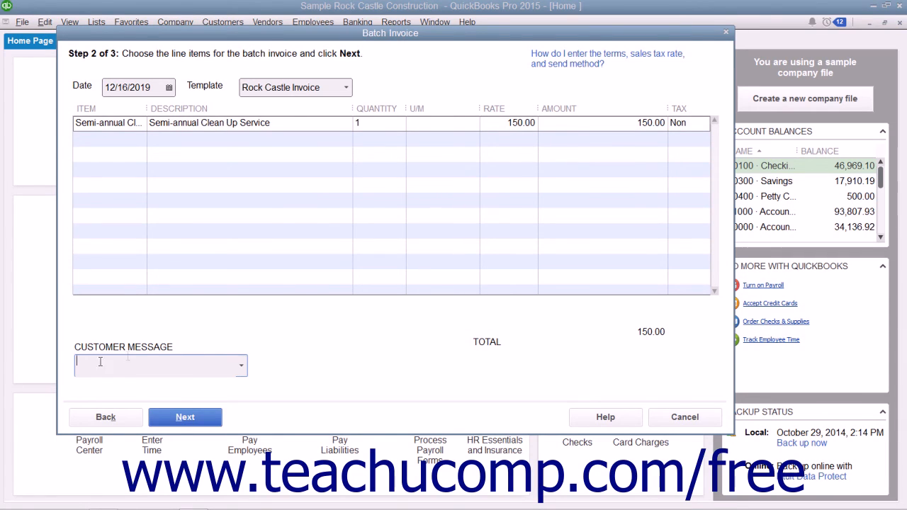
Step: Exclude the third customer's invoice from the batch in the review, create the other invoices and close the summary
left_click(199, 421)
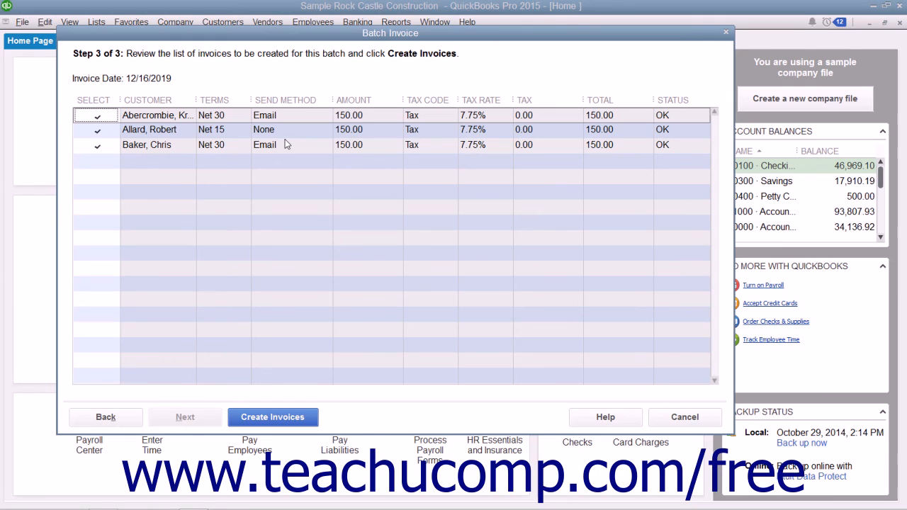
left_click(103, 147)
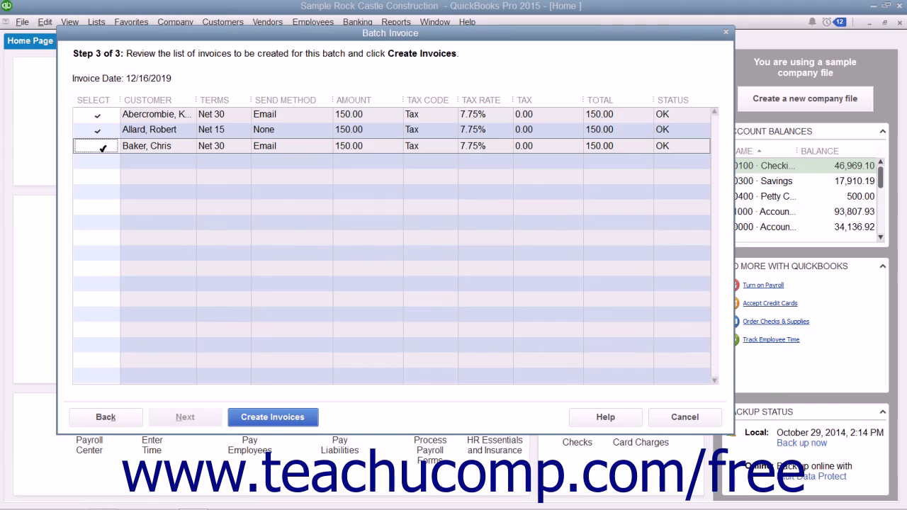
left_click(256, 418)
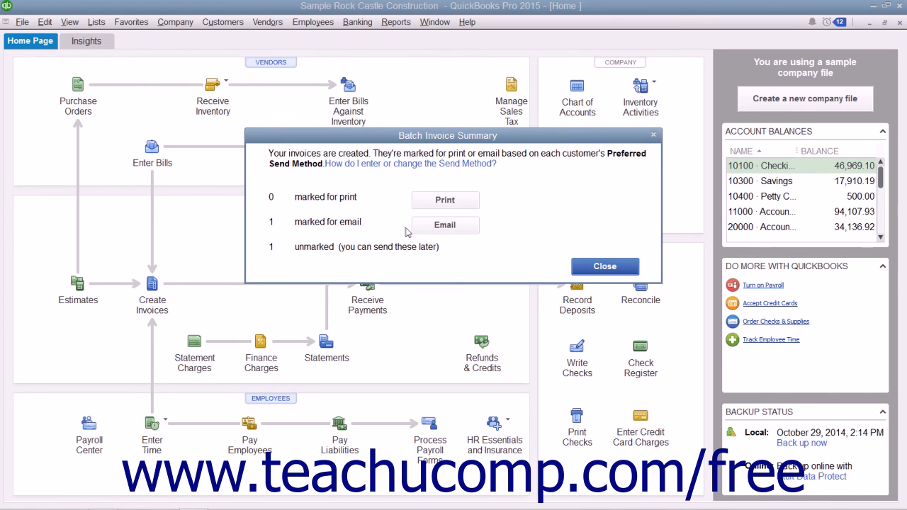
left_click(605, 268)
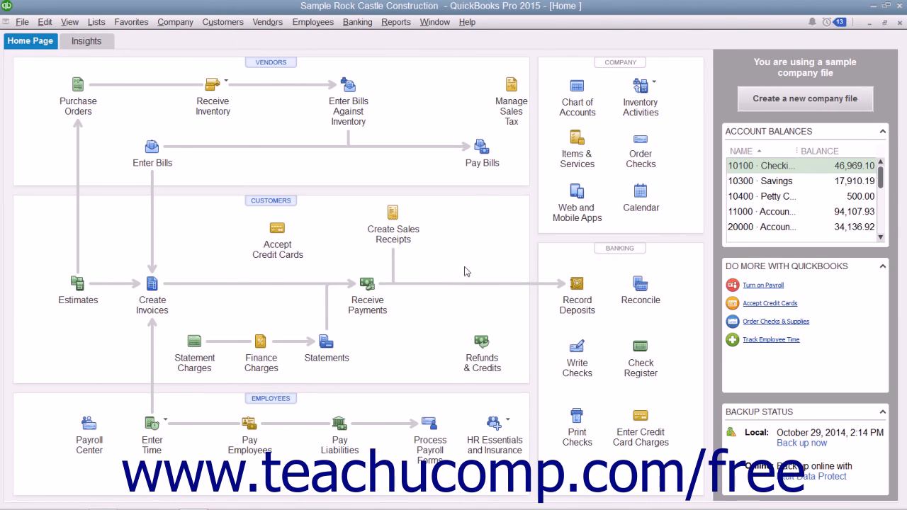